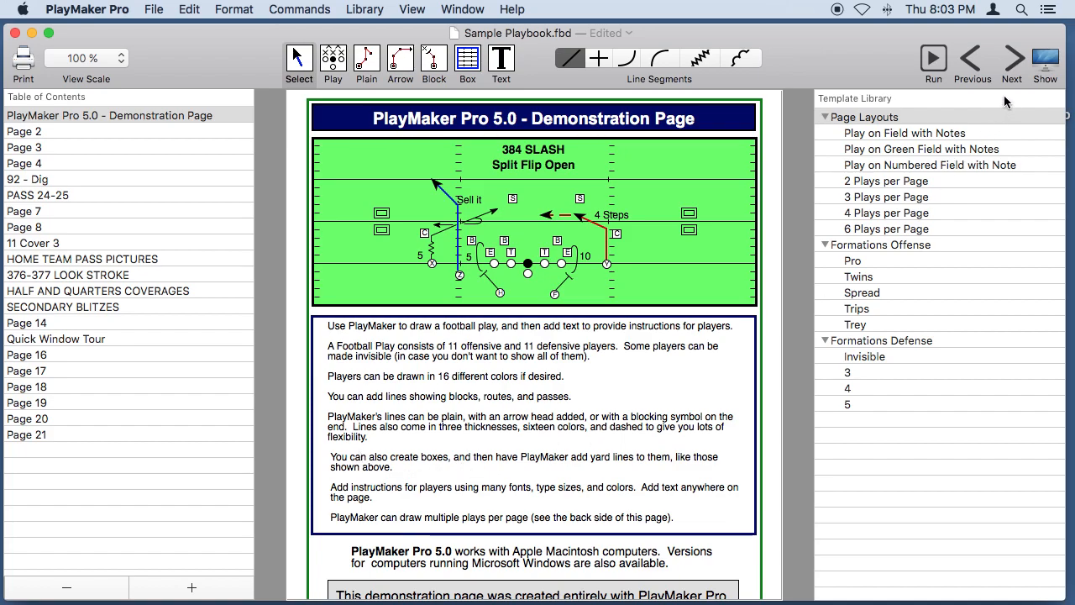
# Add the title text "384 Slash" above the play on page 2 and centre it horizontally on the page
pyautogui.click(1012, 66)
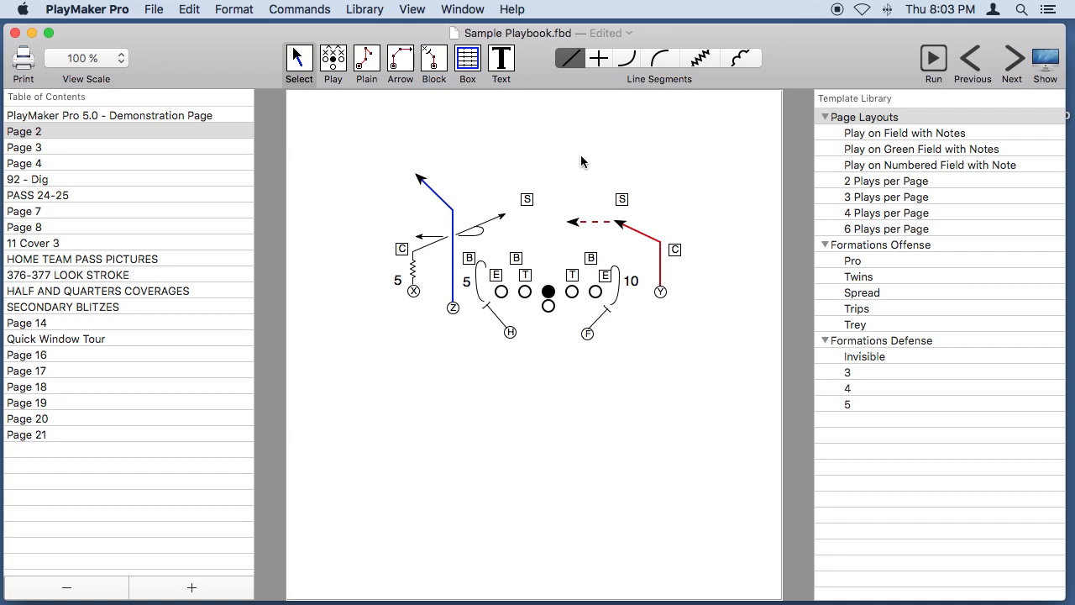
pyautogui.click(499, 67)
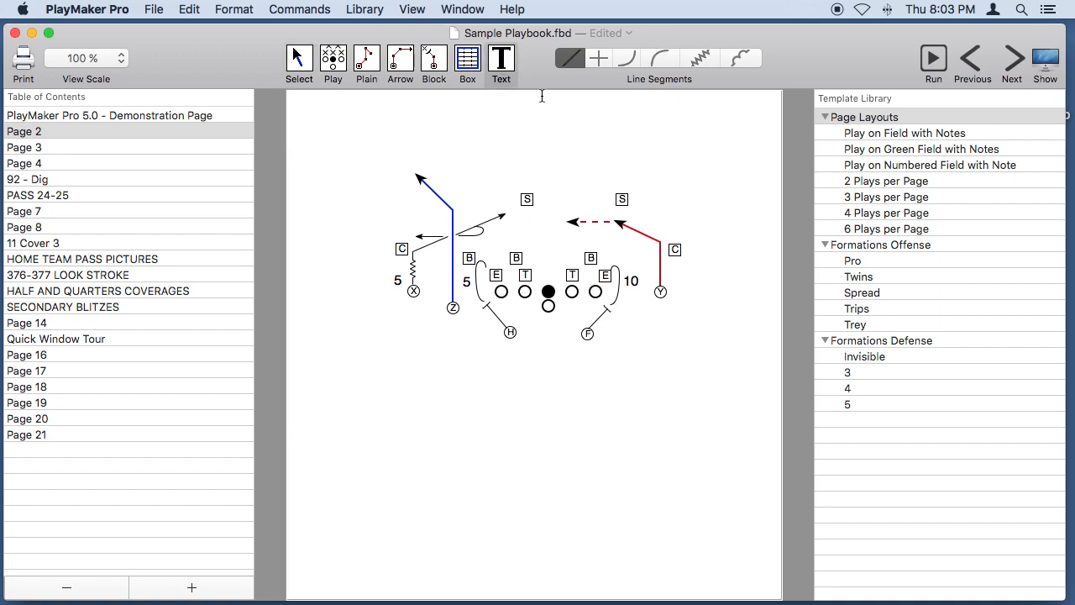
pyautogui.click(470, 147)
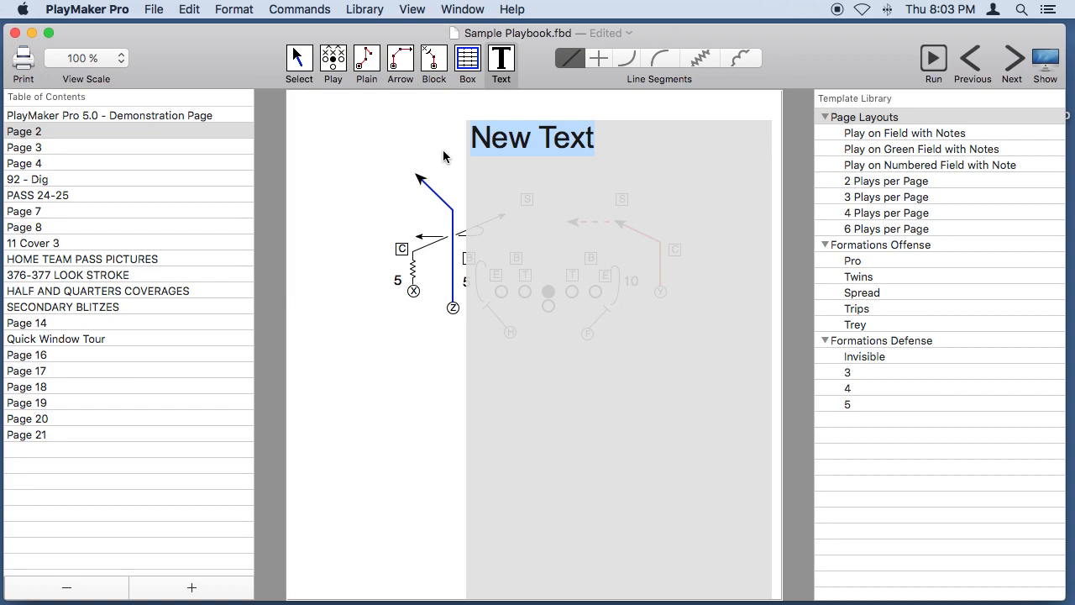
pyautogui.write('384 Slash')
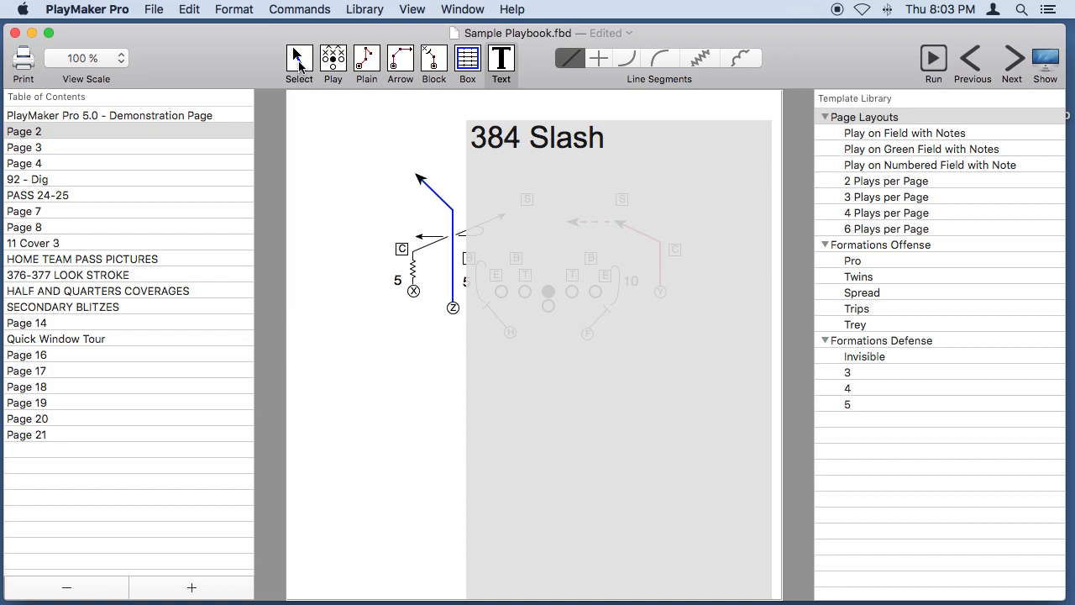
pyautogui.click(299, 64)
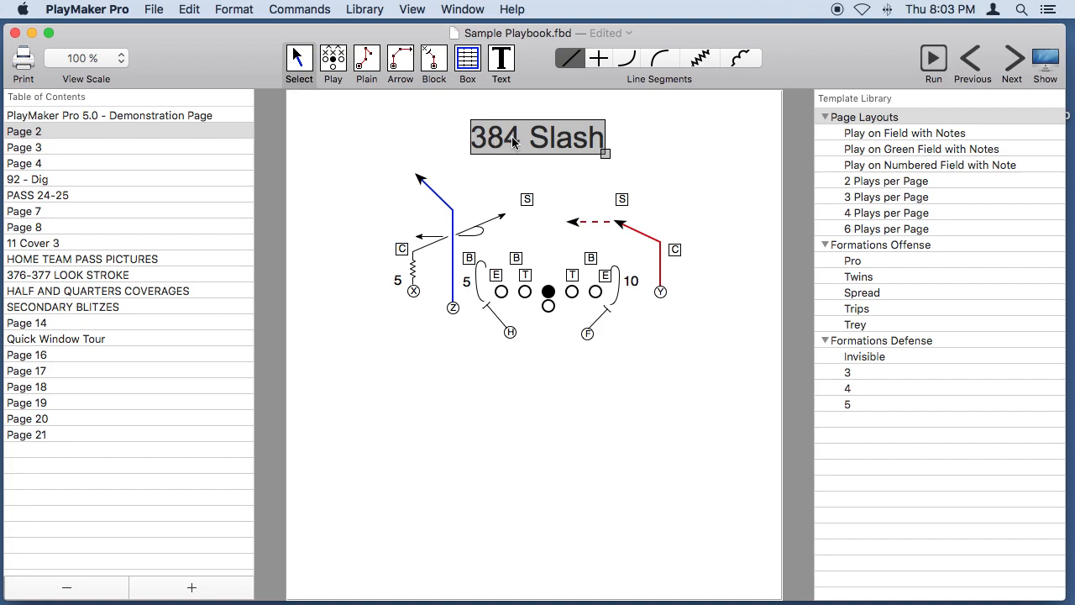
pyautogui.moveTo(546, 139)
pyautogui.mouseDown()
pyautogui.moveTo(481, 139)
pyautogui.moveTo(612, 128)
pyautogui.moveTo(541, 137)
pyautogui.mouseUp()
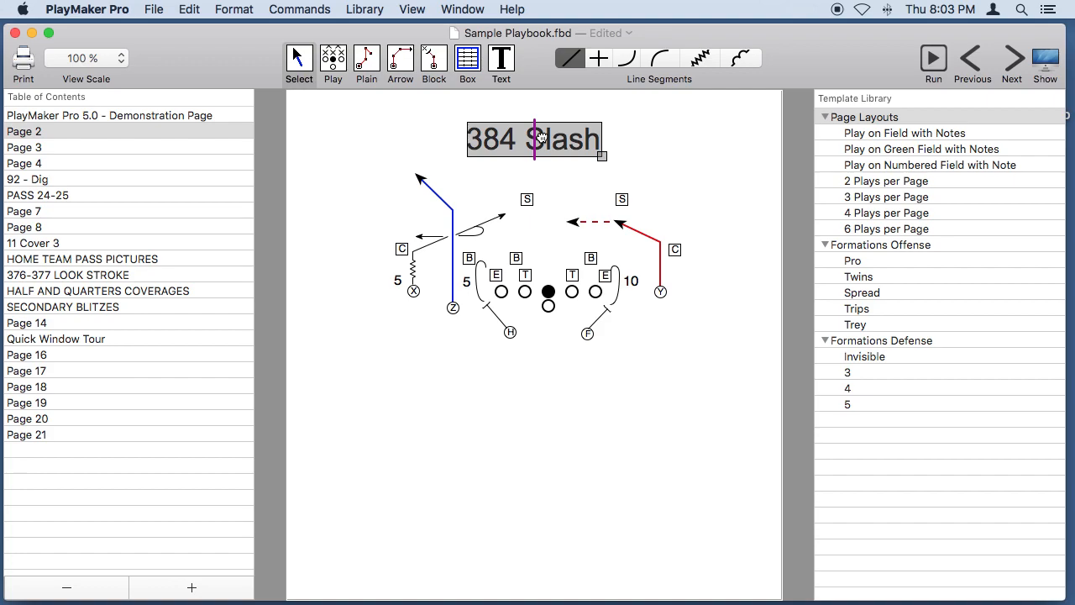
pyautogui.moveTo(541, 137); pyautogui.dragTo(541, 137)
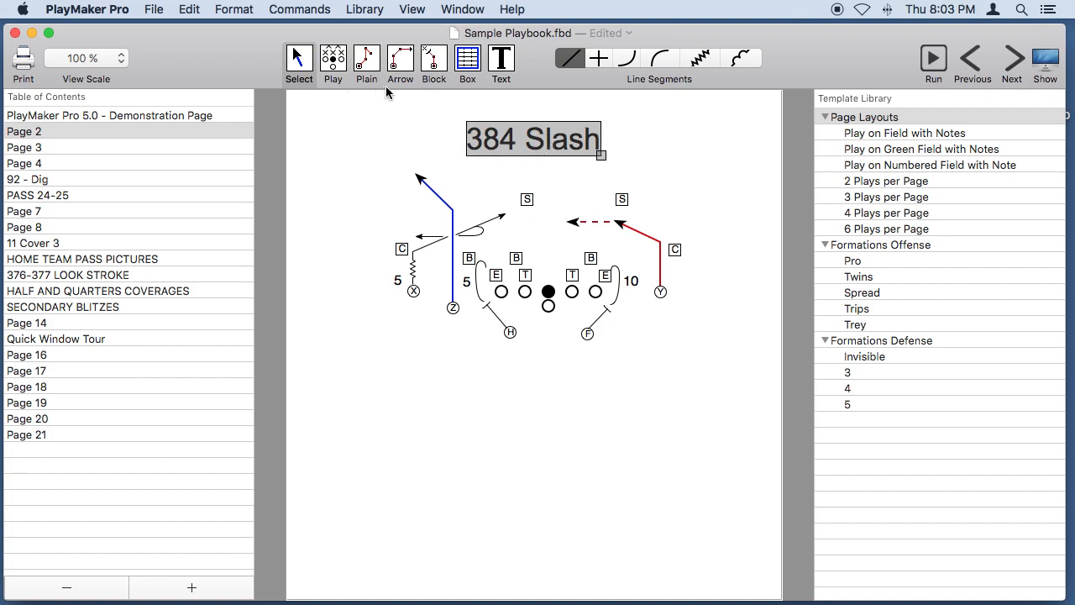
# Format the "384 Slash" title in bold and italic
pyautogui.click(224, 10)
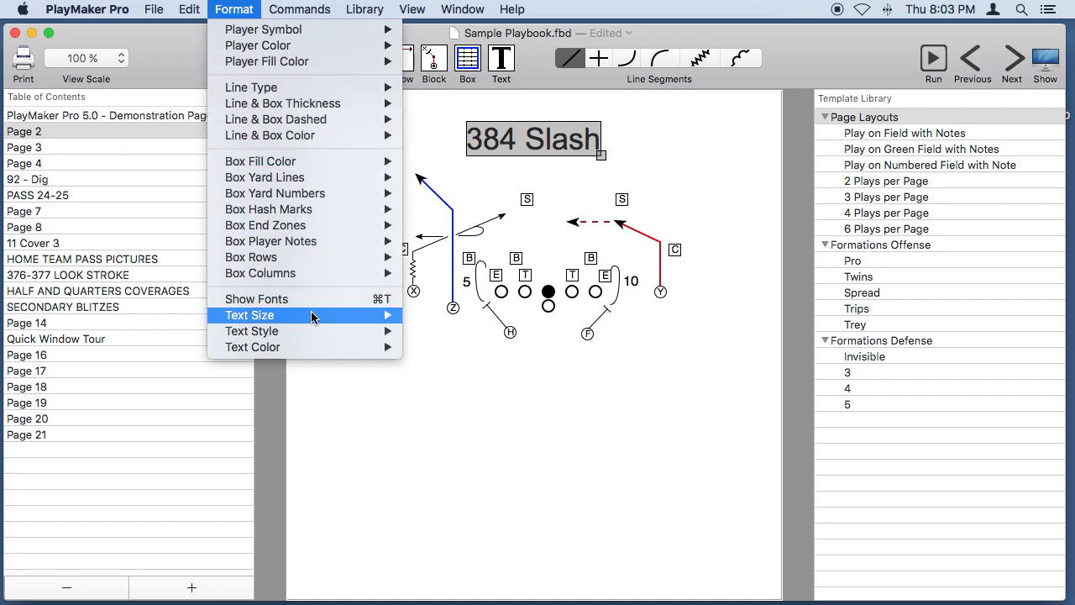
pyautogui.moveTo(311, 317)
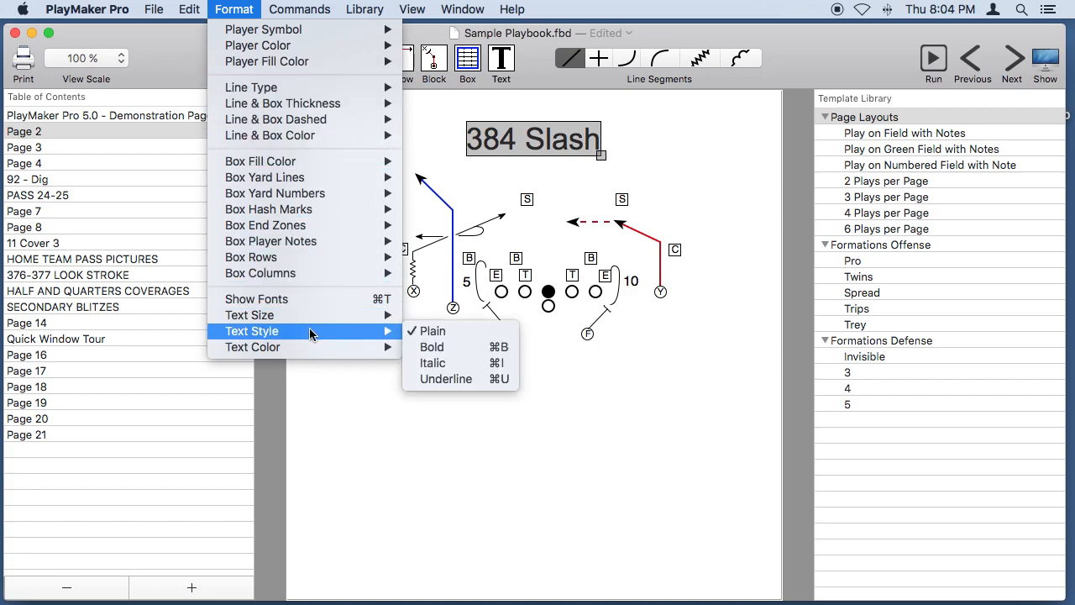
pyautogui.moveTo(307, 347)
pyautogui.click(439, 347)
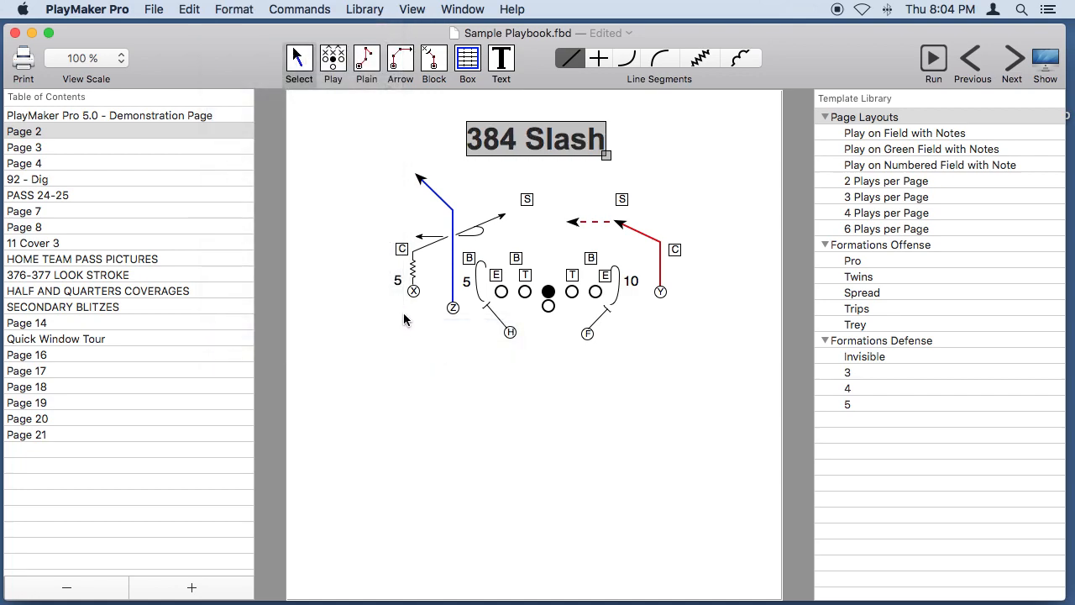
pyautogui.rightClick(533, 144)
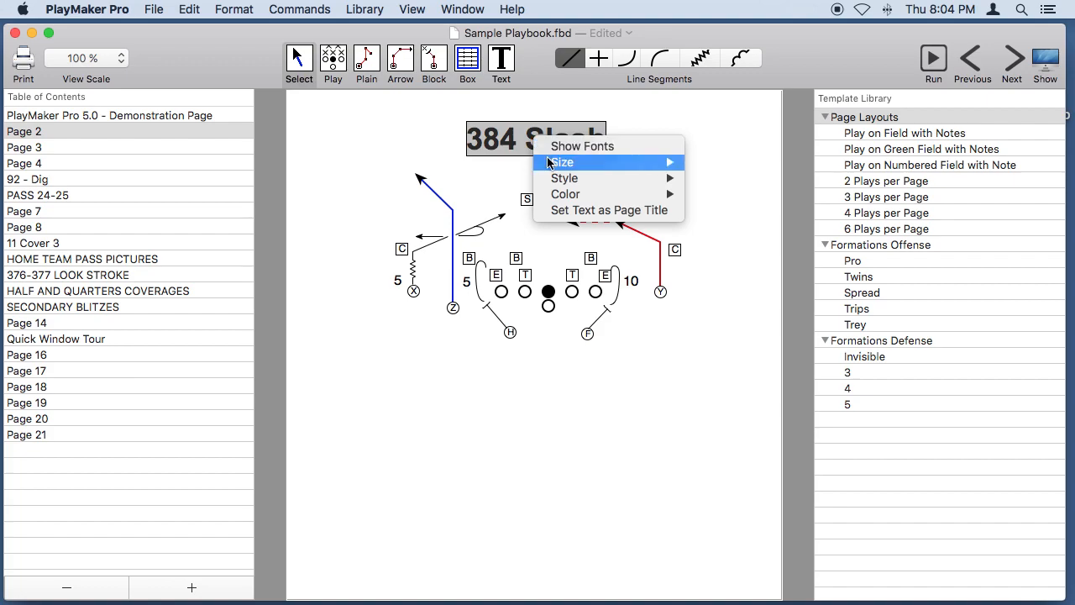
pyautogui.moveTo(547, 180)
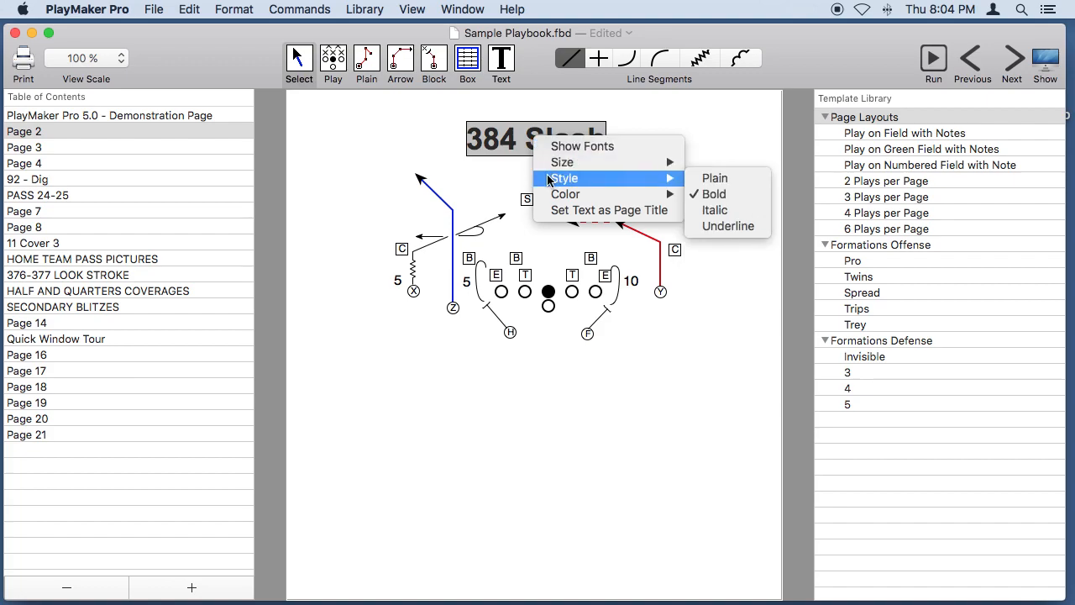
pyautogui.click(714, 210)
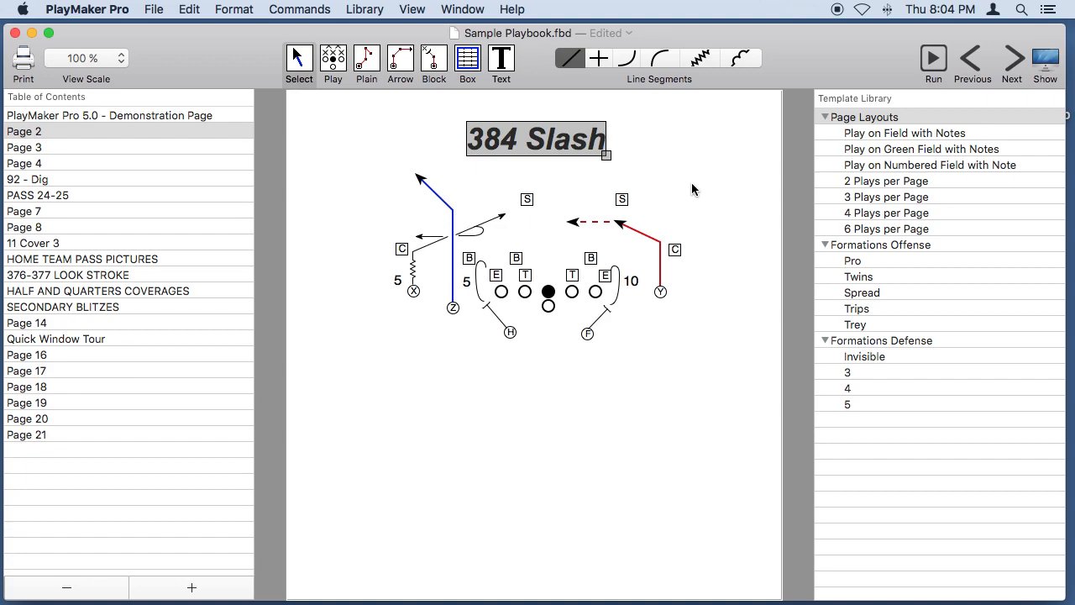
# Deselect the title and set the default size for new text to 12
pyautogui.rightClick(533, 143)
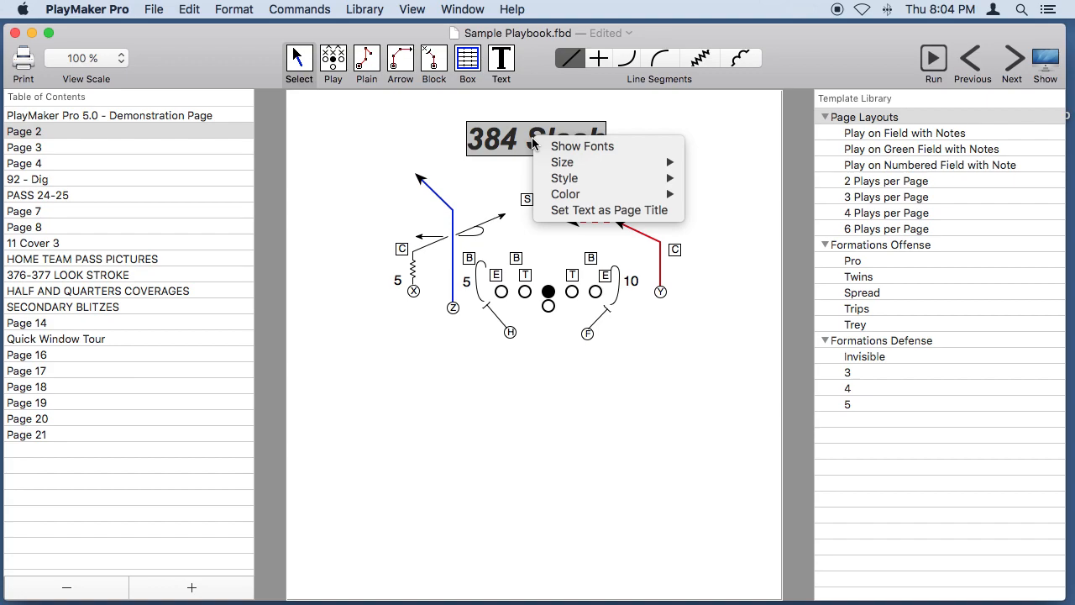
pyautogui.click(516, 173)
pyautogui.click(526, 177)
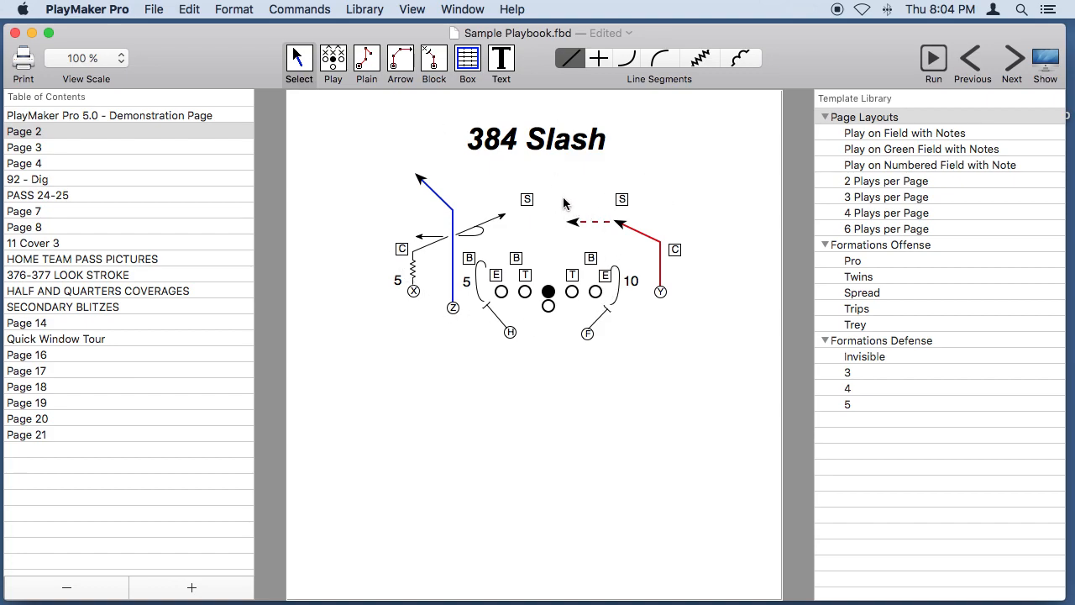
pyautogui.click(231, 12)
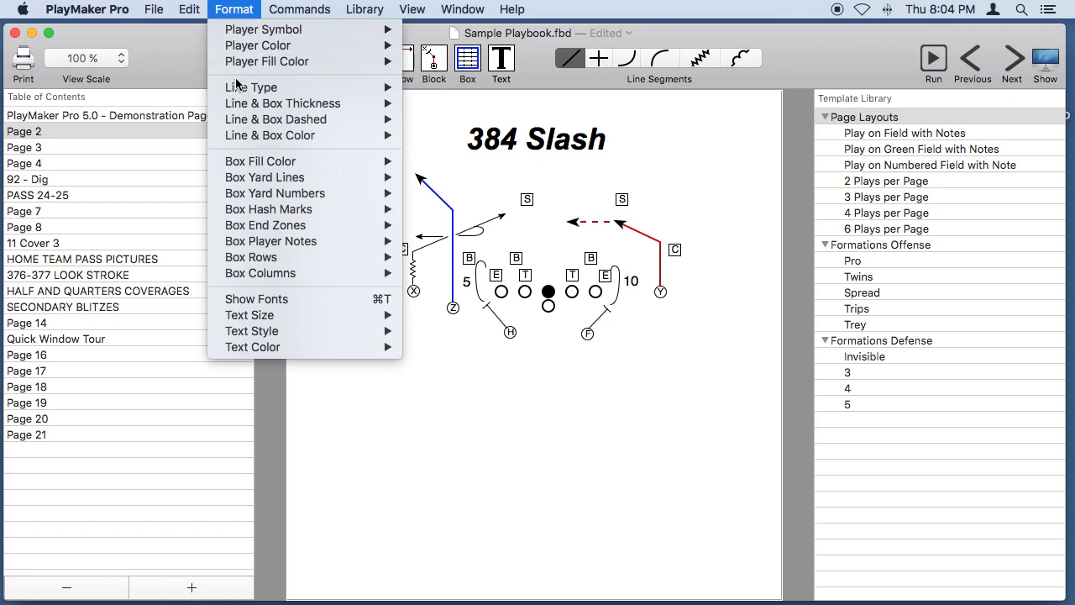
pyautogui.moveTo(271, 313)
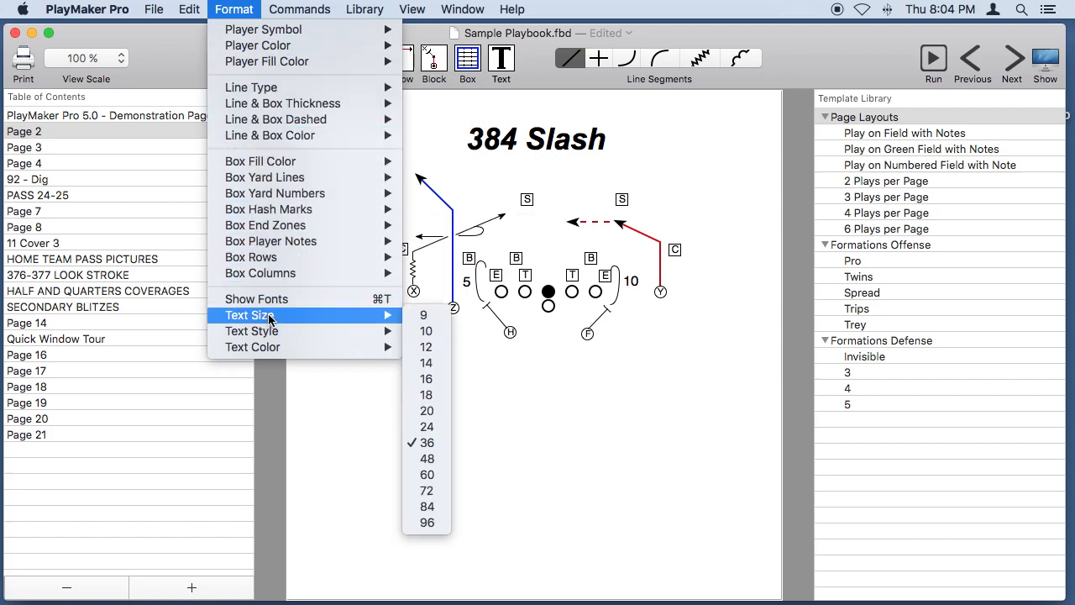
pyautogui.click(432, 348)
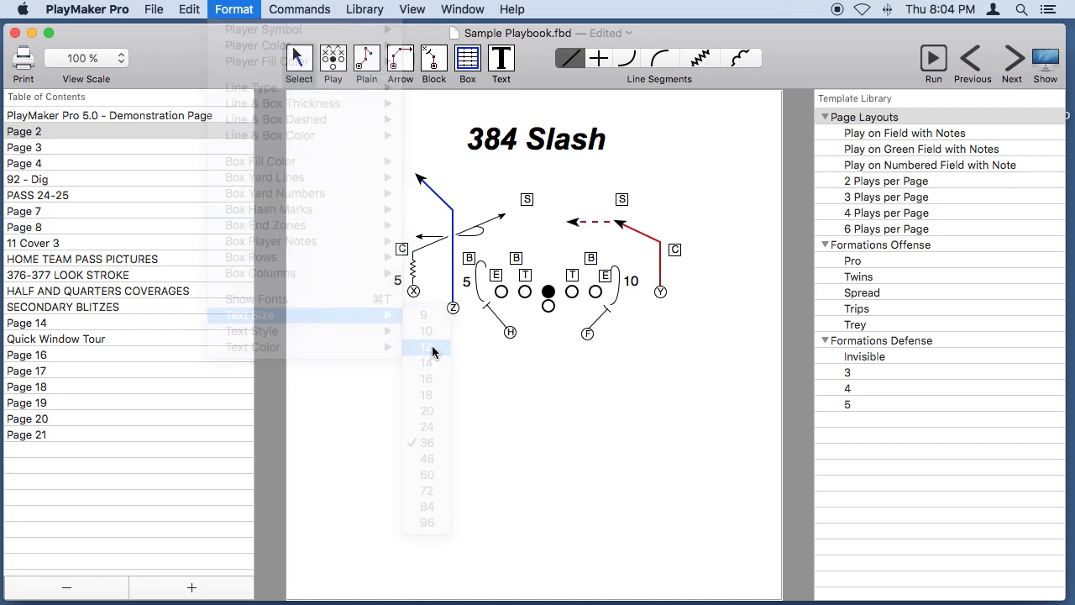
pyautogui.click(187, 10)
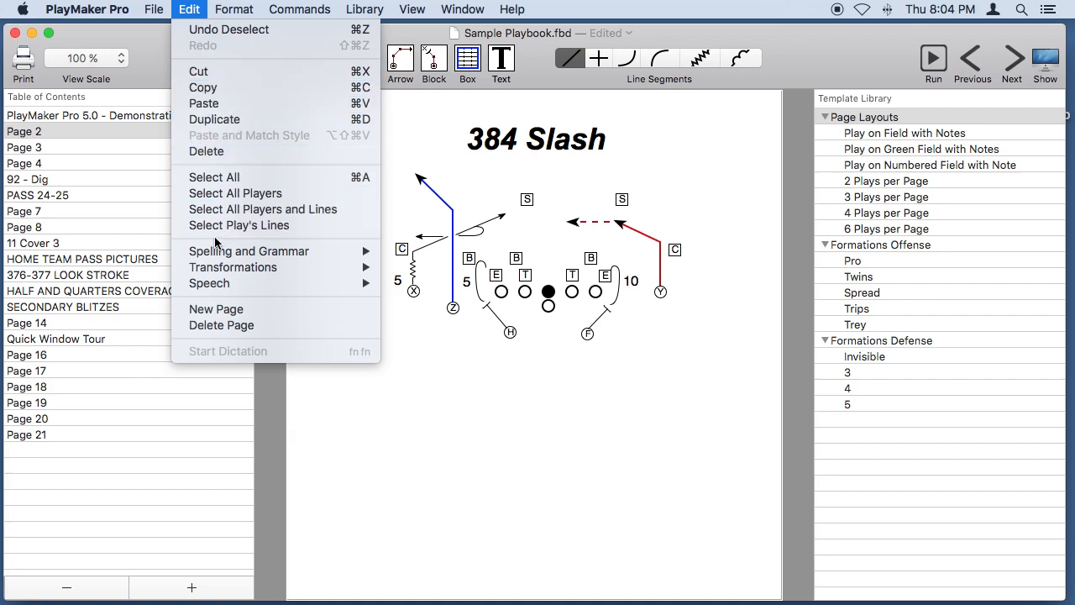
pyautogui.moveTo(238, 253)
pyautogui.click(427, 134)
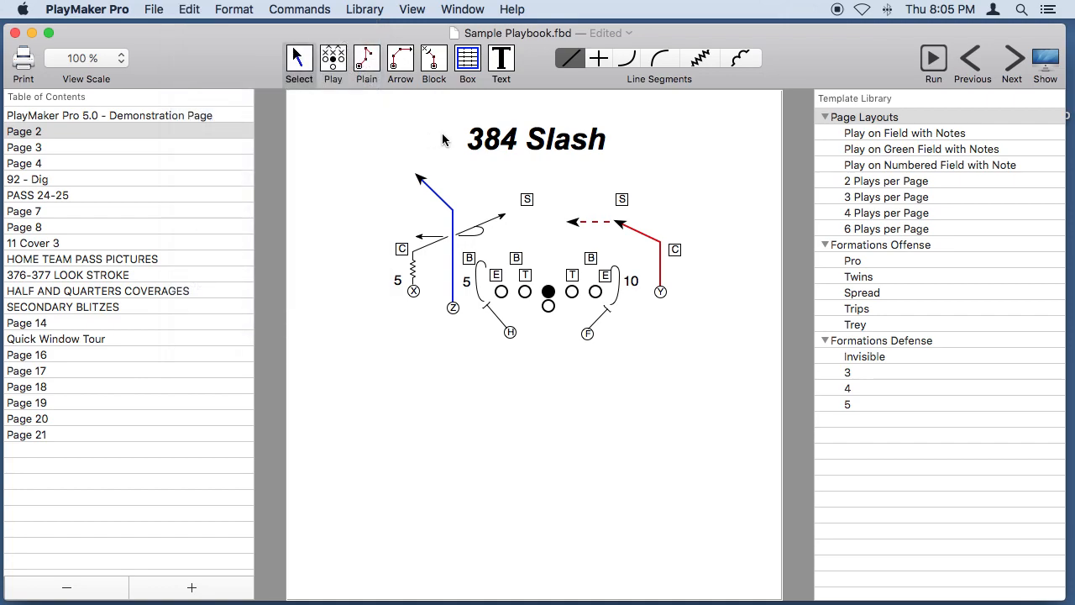
# Dictate the note "Run like the wind" in a new text object below the play, and delete that note
pyautogui.click(500, 67)
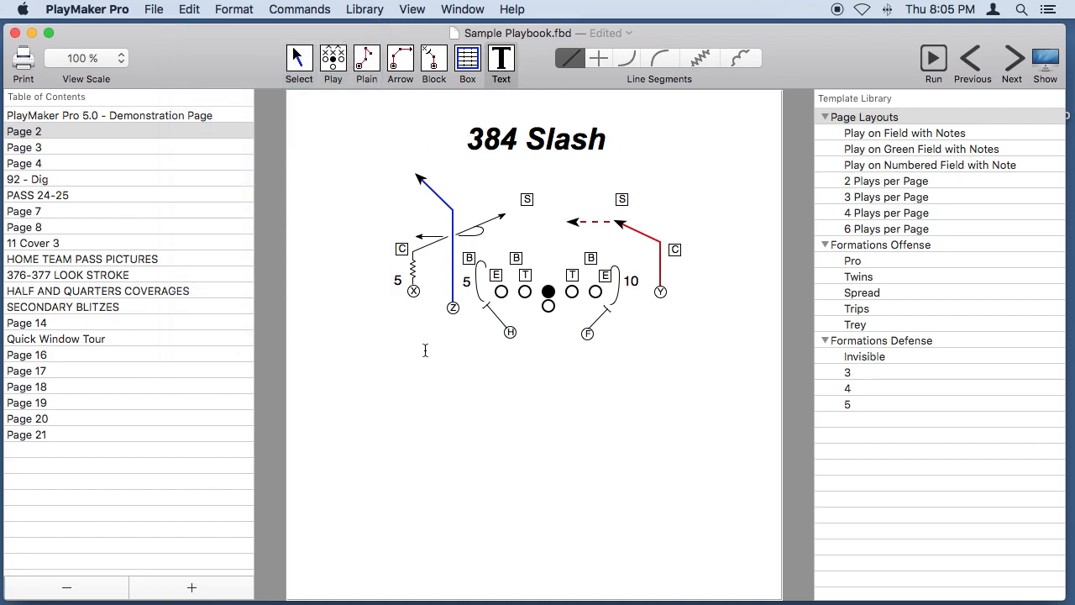
pyautogui.click(401, 352)
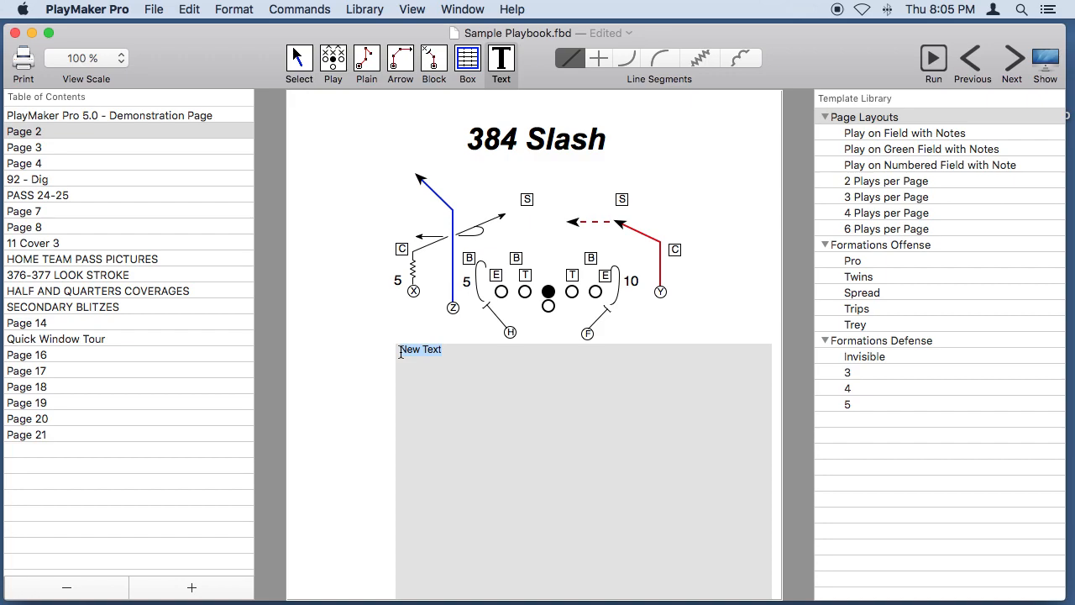
pyautogui.press('fn')
pyautogui.press('fn')
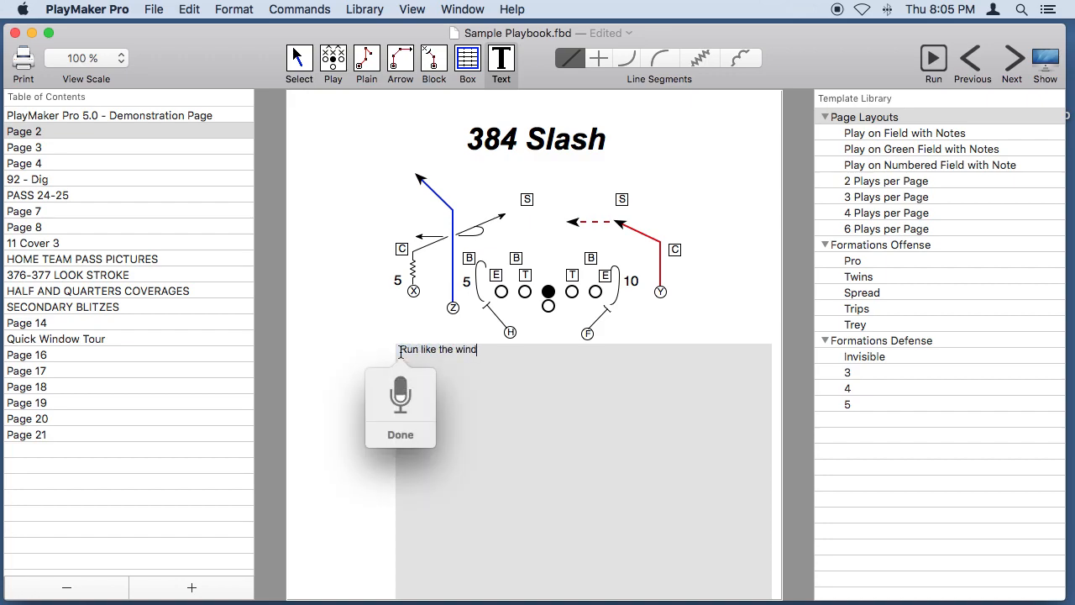
pyautogui.click(407, 326)
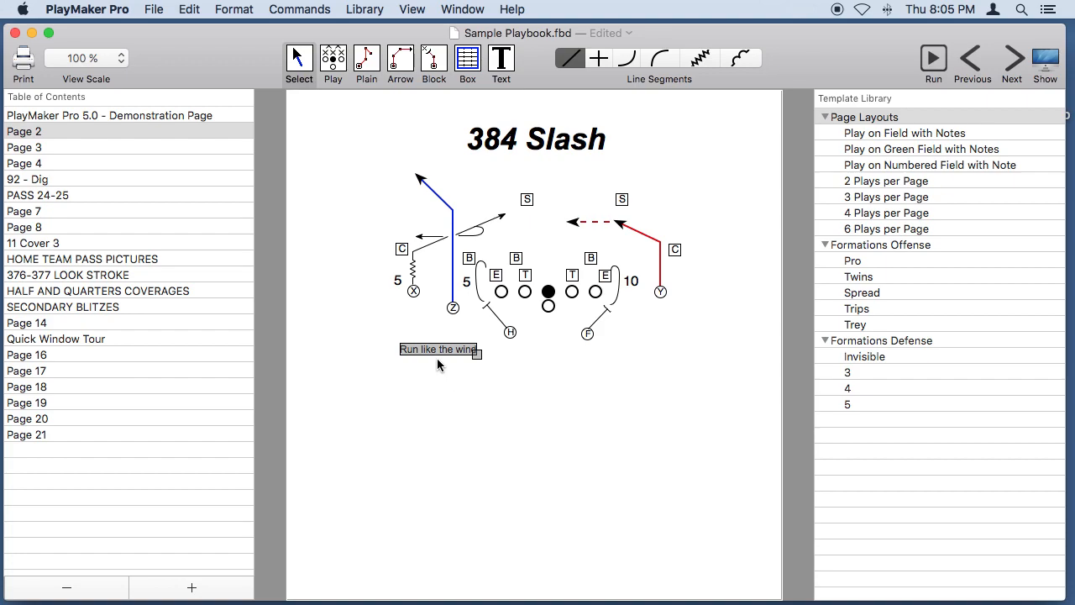
pyautogui.press('BackSpace')
# Add the text label "Sell It !" beside the blue route's arrowhead and the label "5 Steps" beside the red route
pyautogui.click(504, 59)
pyautogui.click(443, 186)
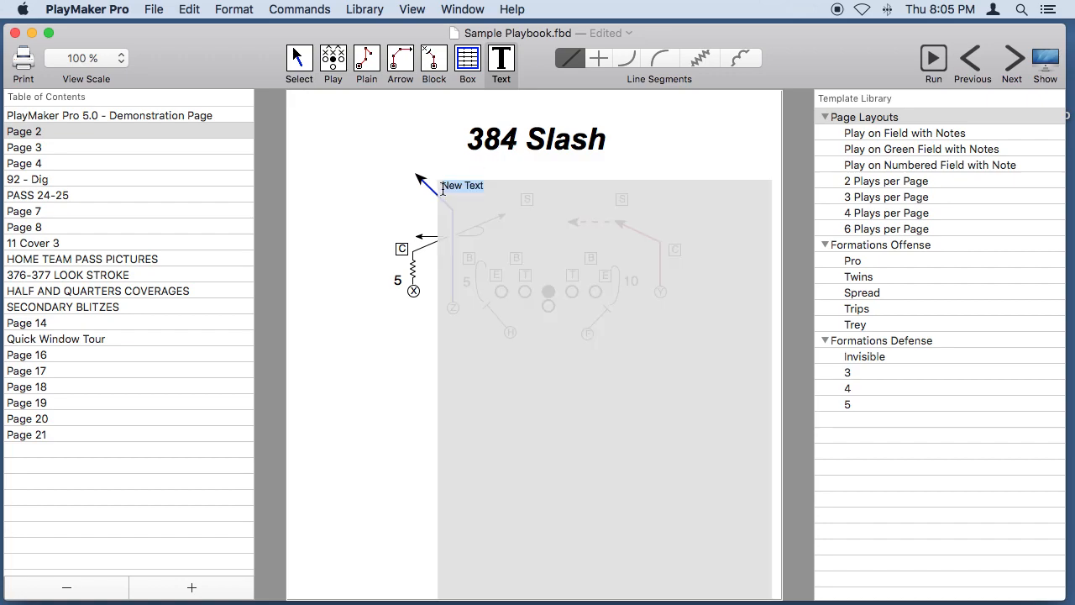
pyautogui.write('Sell It !')
pyautogui.click(452, 168)
pyautogui.click(511, 60)
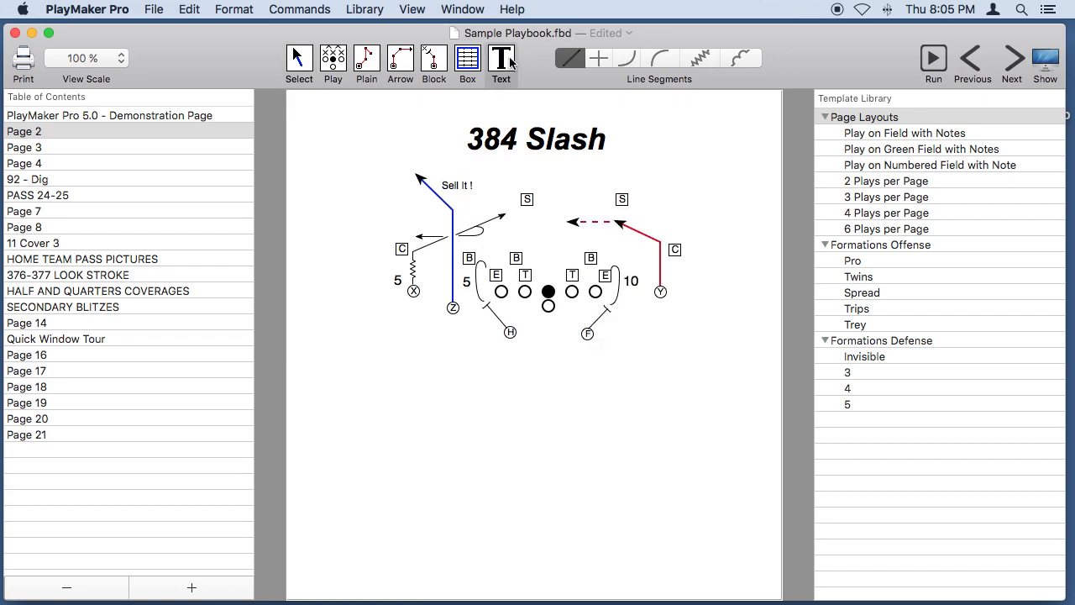
pyautogui.click(642, 223)
pyautogui.write('5 Steps')
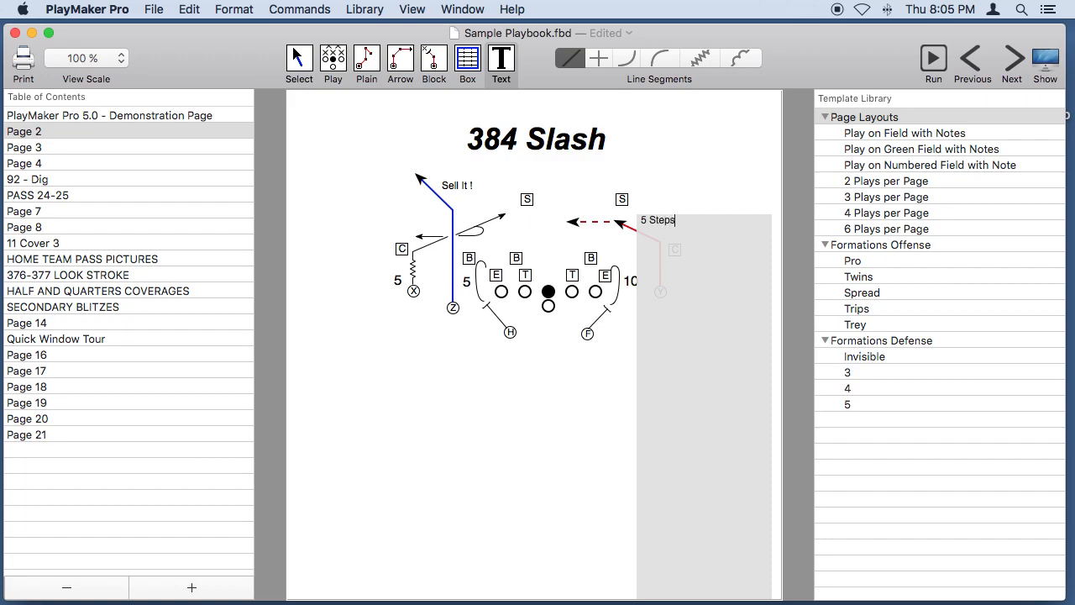
pyautogui.click(660, 188)
# Add a text block below the play with the four instruction paragraphs beginning "Use PlayMaker to draw a football play"
pyautogui.click(501, 61)
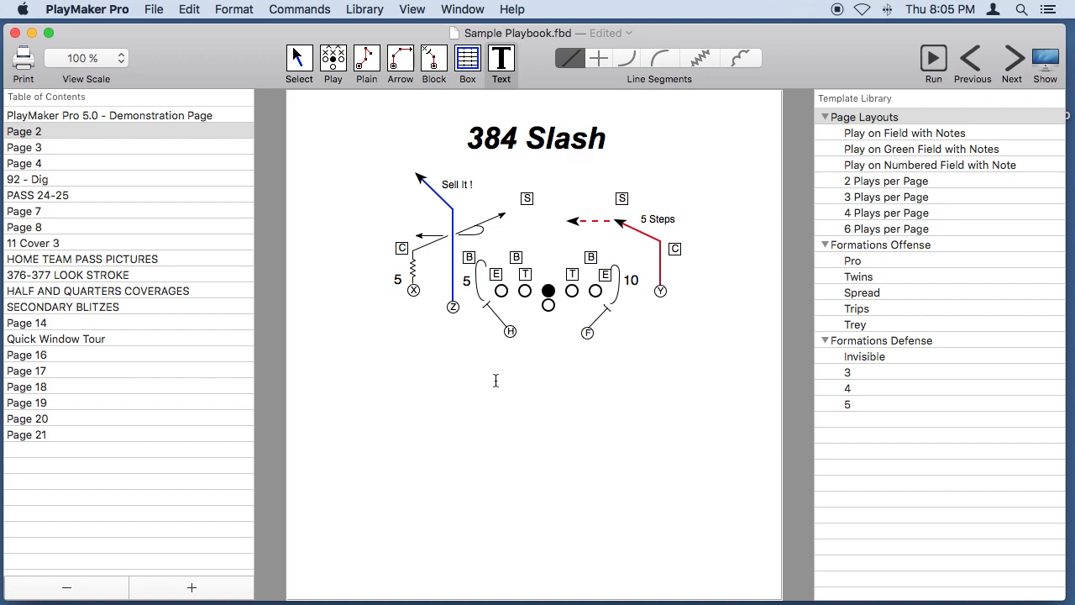
pyautogui.click(495, 379)
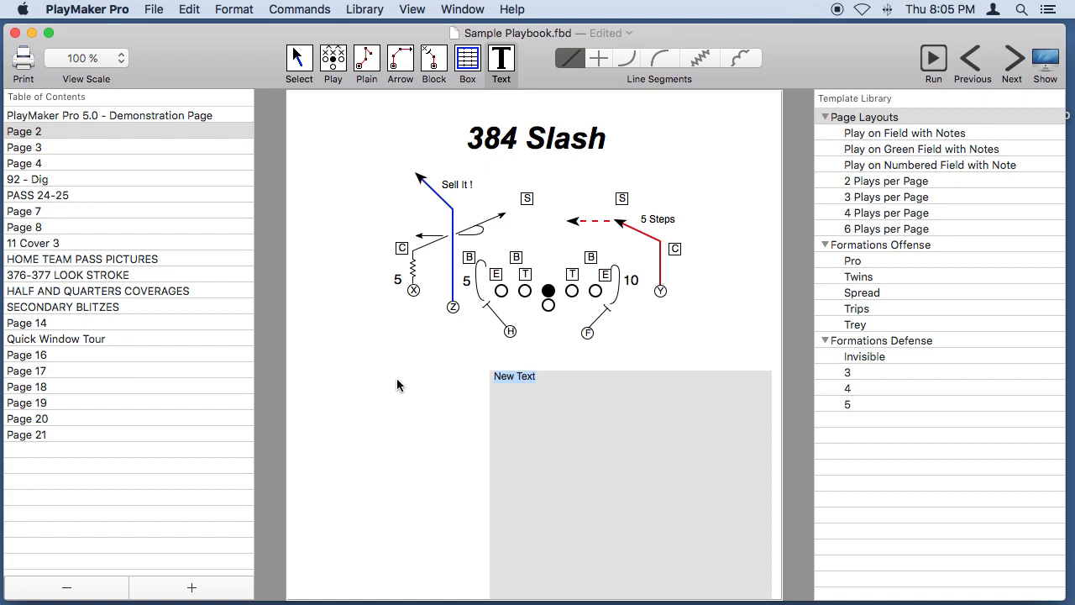
pyautogui.write("Use PlayMaker to draw a football play, and then add text to provide instructions for players.  A Football Play consists of 11 offensive and 11 defensive players.  Some players can be made invisible (in case you don't want to show all of them).  Players can be drawn in 16 different colors if desired.  You can add lines showing blocks, routes, and passes.")
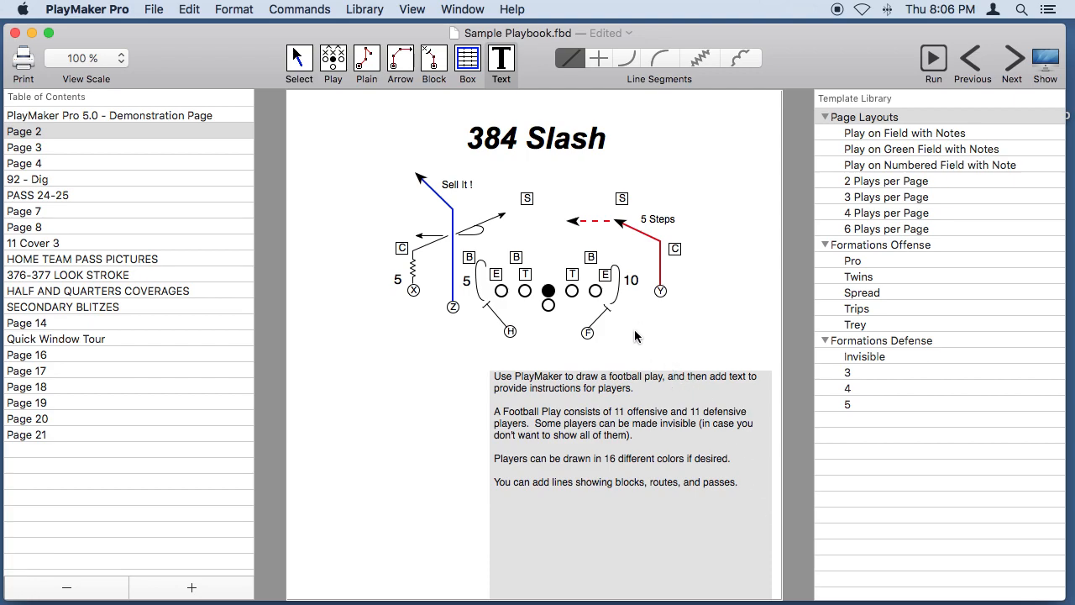
pyautogui.press('Escape')
# Reposition and widen the instruction text block beneath the play, and delete it
pyautogui.moveTo(664, 417); pyautogui.dragTo(543, 409)
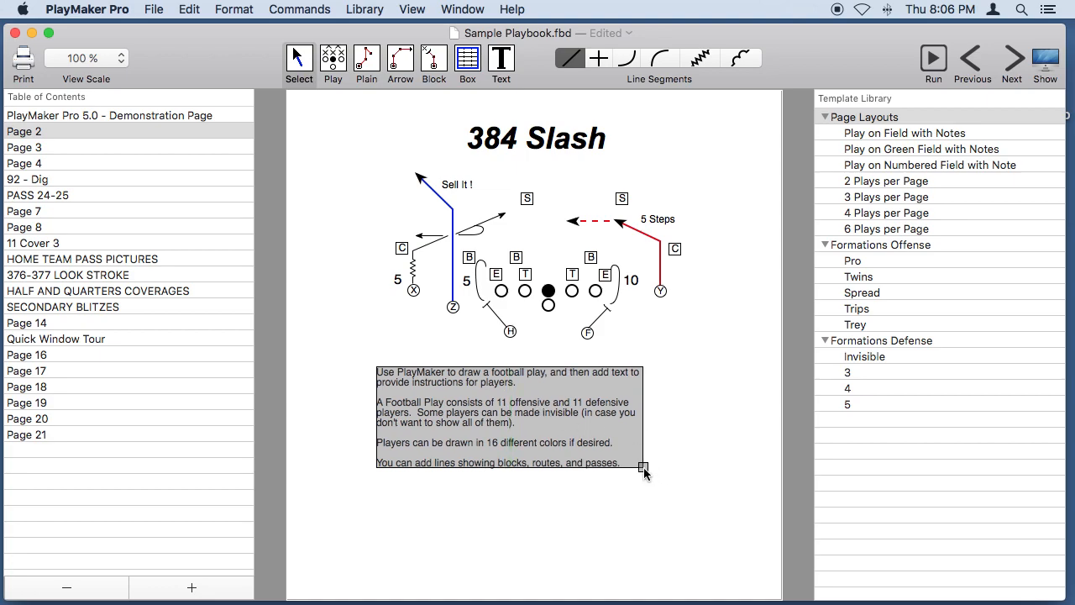
pyautogui.moveTo(644, 468); pyautogui.dragTo(749, 464)
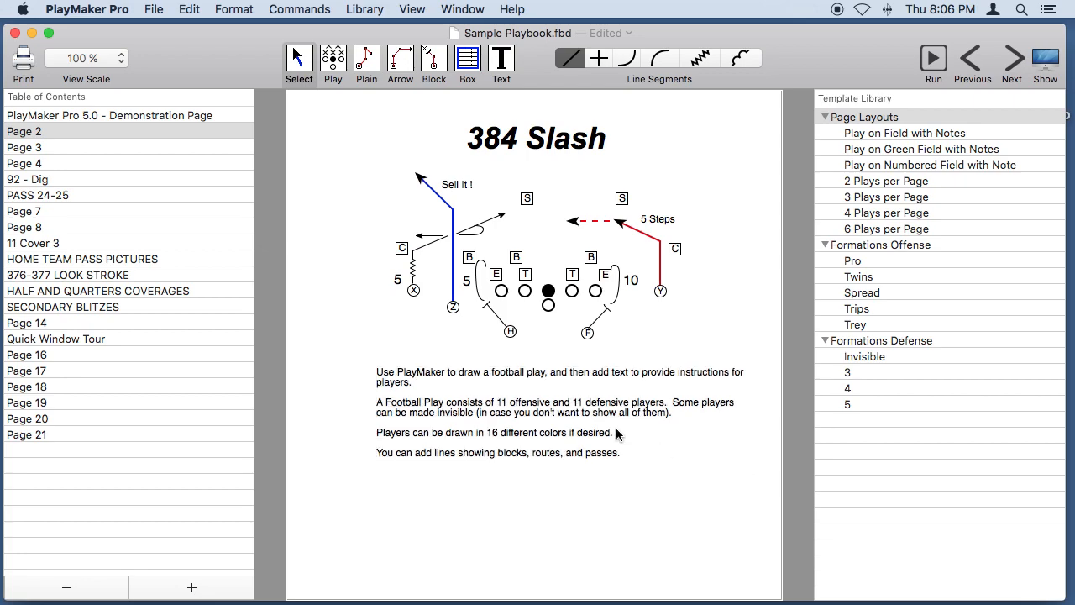
pyautogui.click(600, 430)
pyautogui.press('BackSpace')
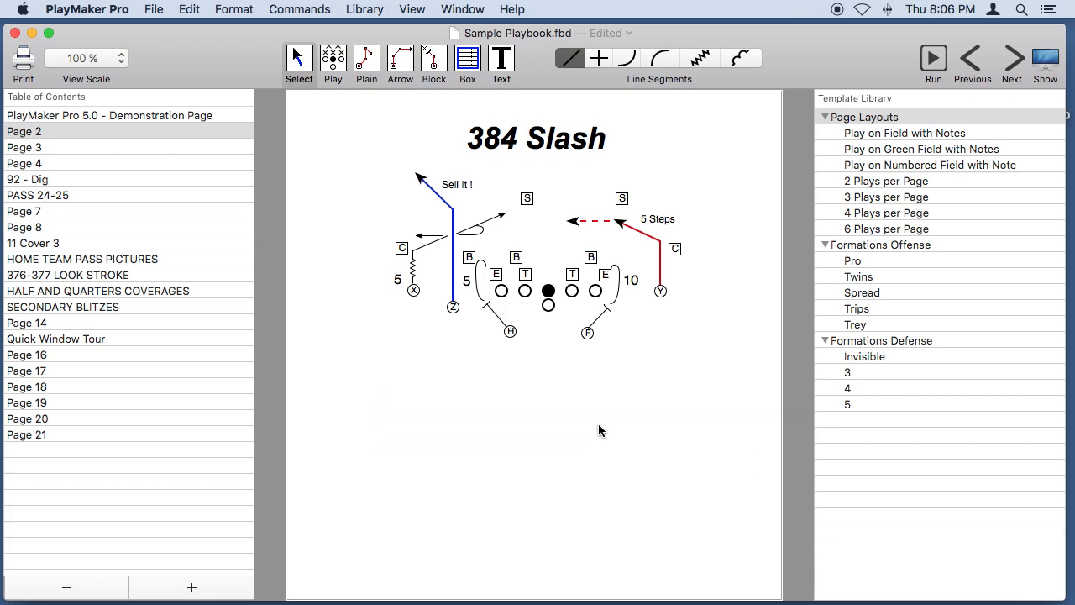
# Draw a box below the play and fill it with the four instruction paragraphs beginning "Use PlayMaker to draw a football play"
pyautogui.click(467, 65)
pyautogui.moveTo(374, 366); pyautogui.dragTo(617, 519)
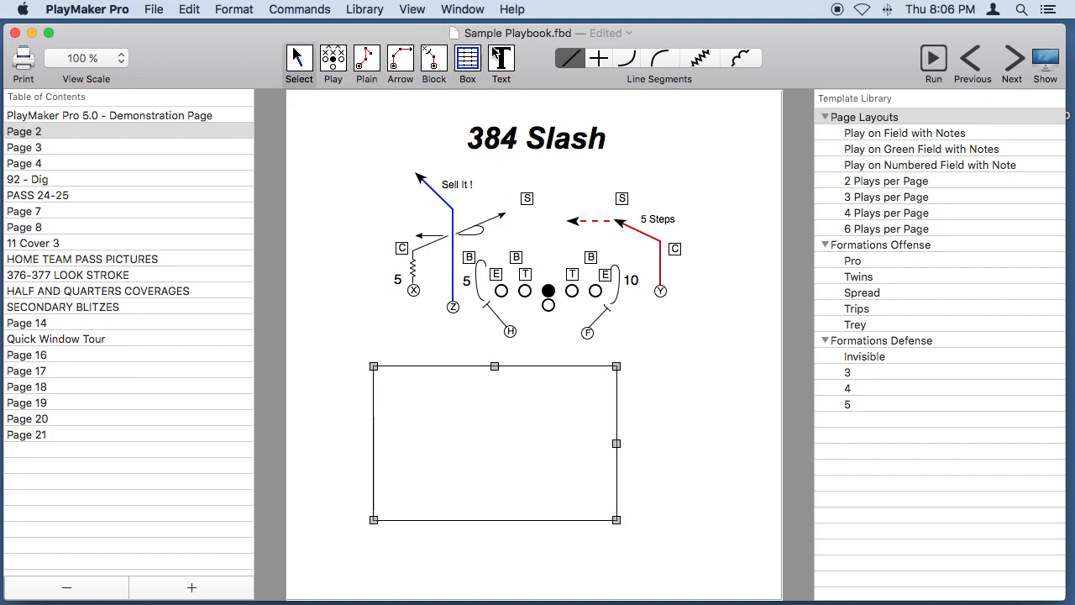
pyautogui.click(507, 60)
pyautogui.click(391, 386)
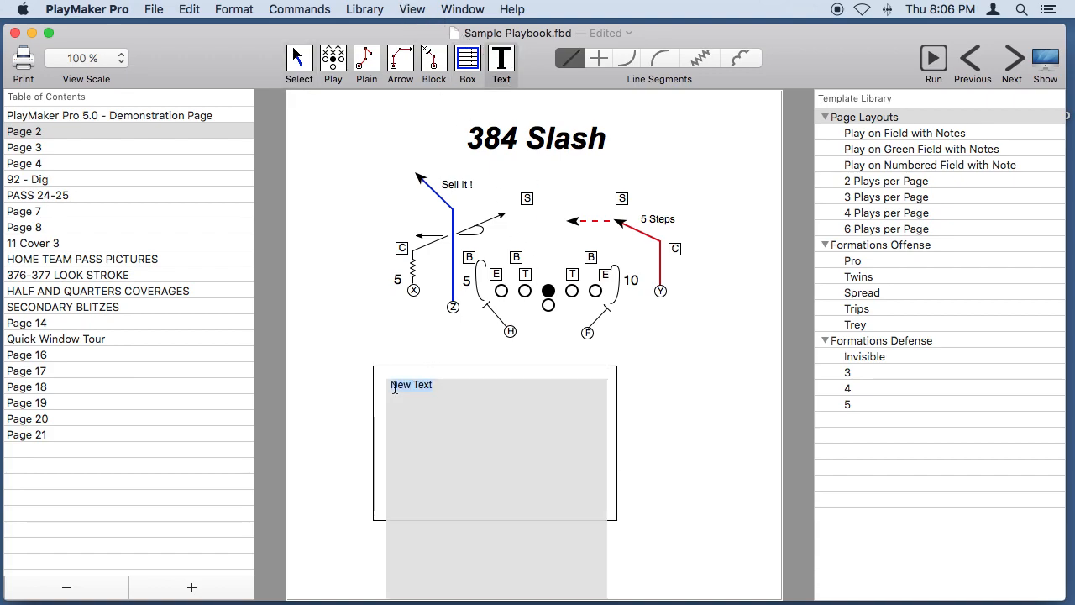
pyautogui.write("Use PlayMaker to draw a football play, and then add text to provide instructions for players.  A Football Play consists of 11 offensive and 11 defensive players.  Some players can be made invisible (in case you don't want to show all of them).  Players can be drawn in 16 different colors if desired.  You can add lines showing blocks, routes, and passes.")
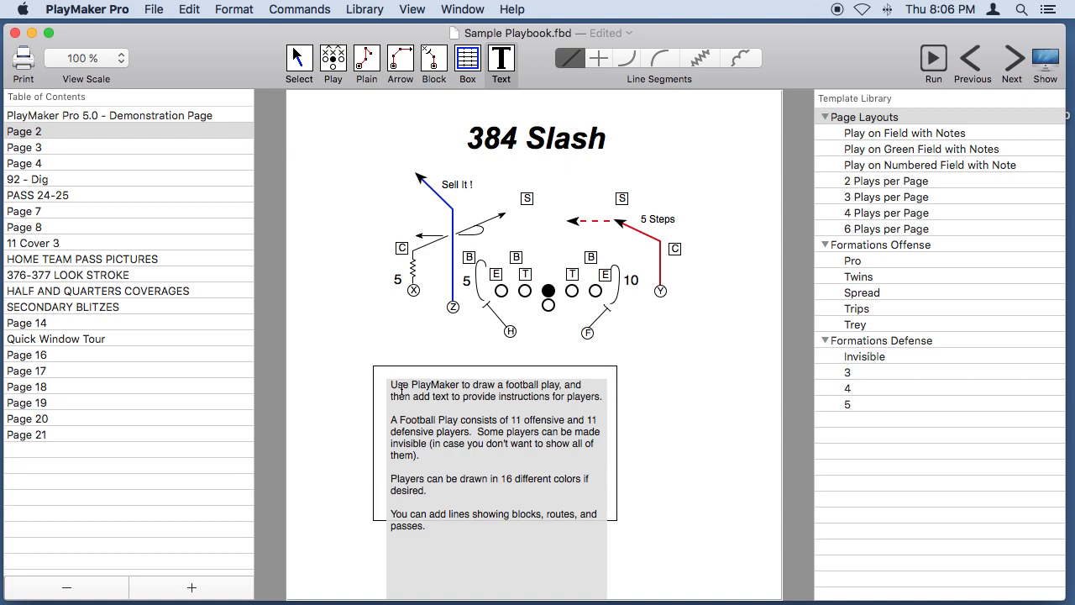